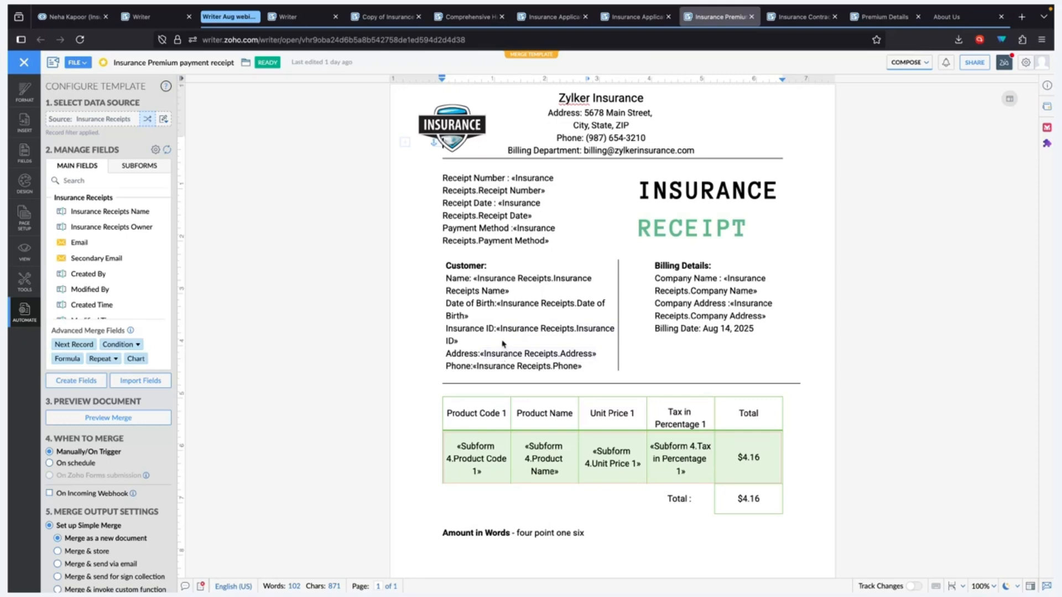
- Review the custom date autofield settings of the Billing Date and close them without changes
click(725, 328)
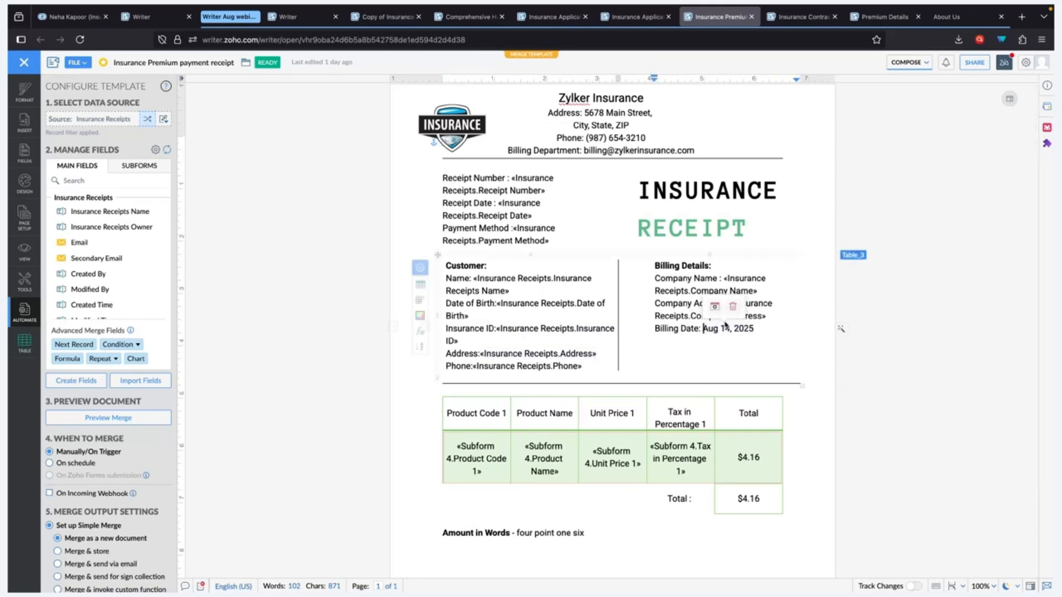
click(714, 308)
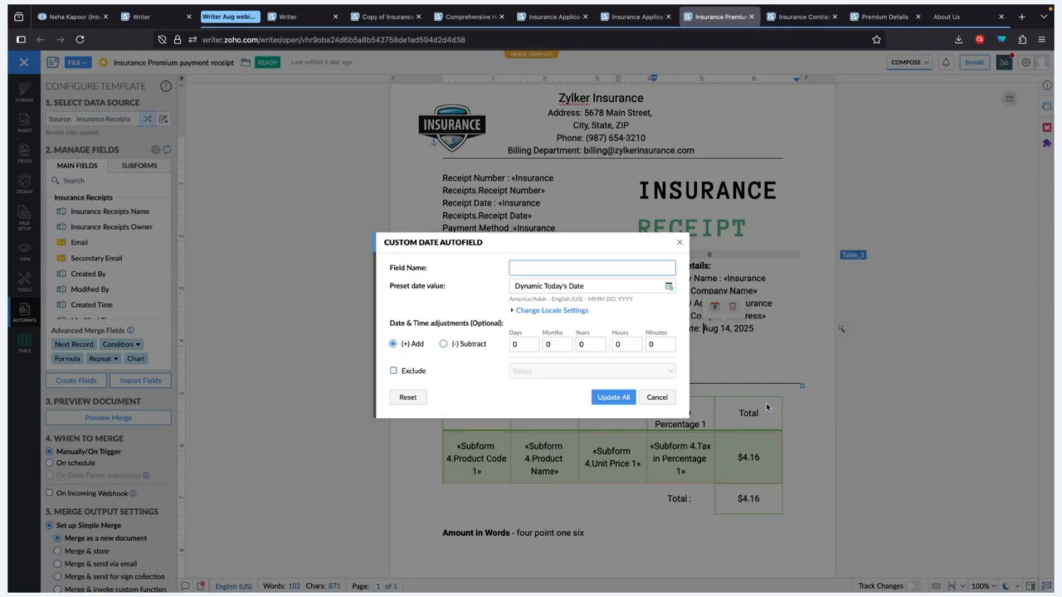
click(657, 398)
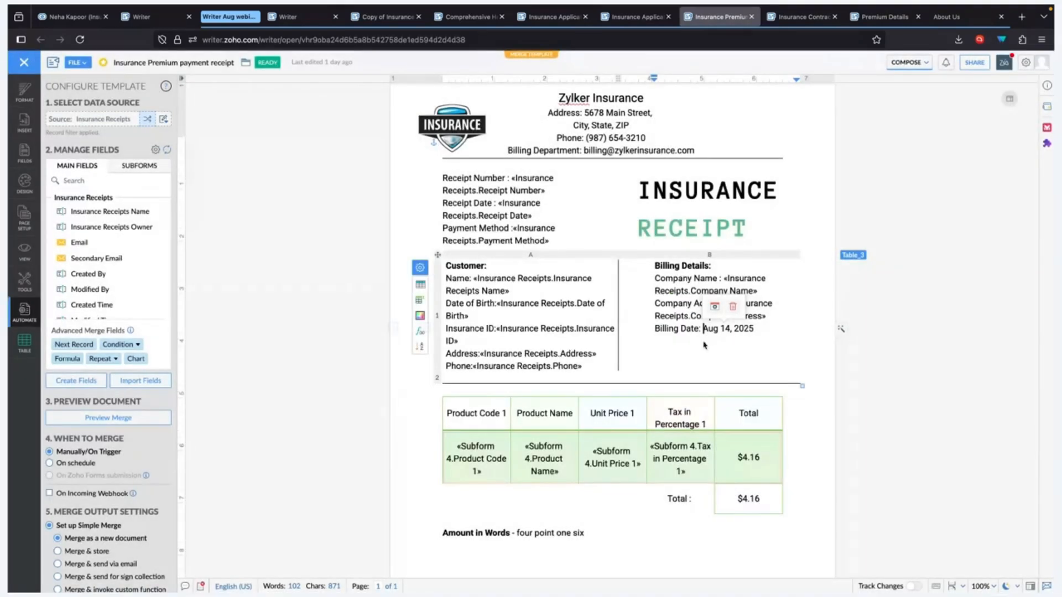
click(791, 330)
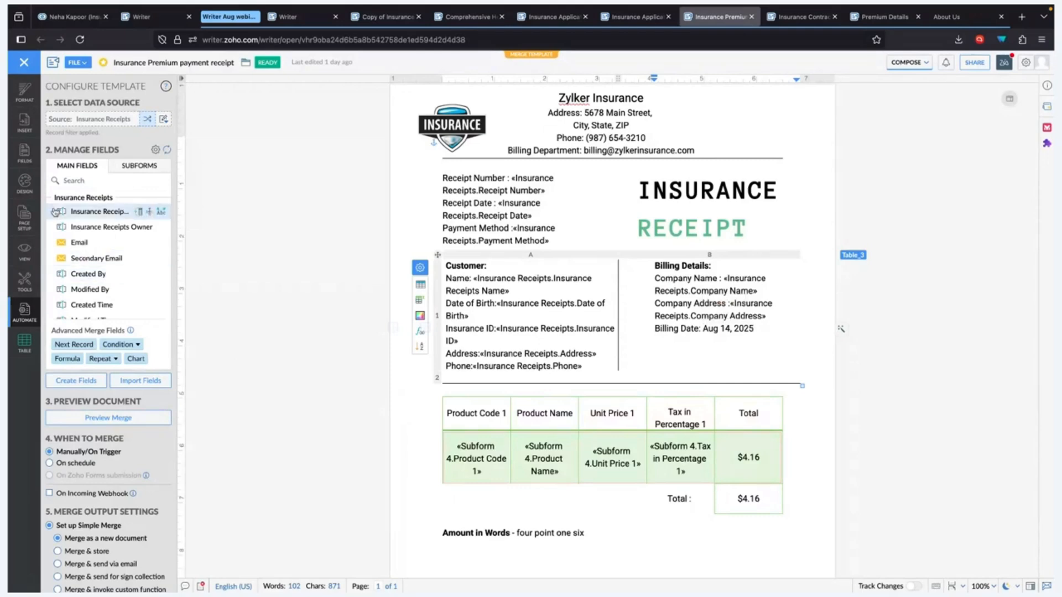
- Look through the date autofield options available for insertion after the Billing Date
click(28, 162)
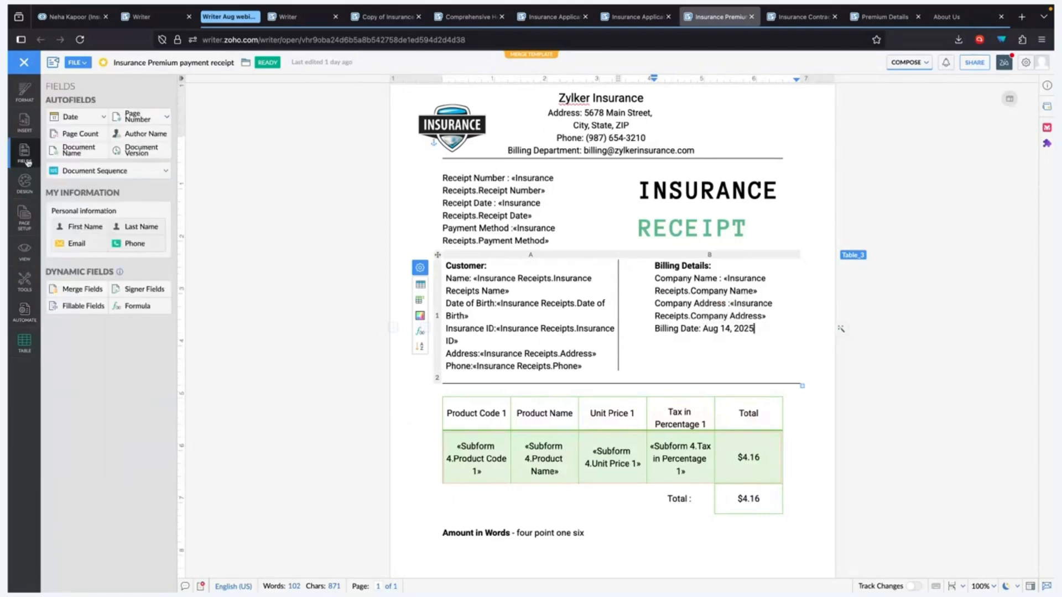
click(92, 123)
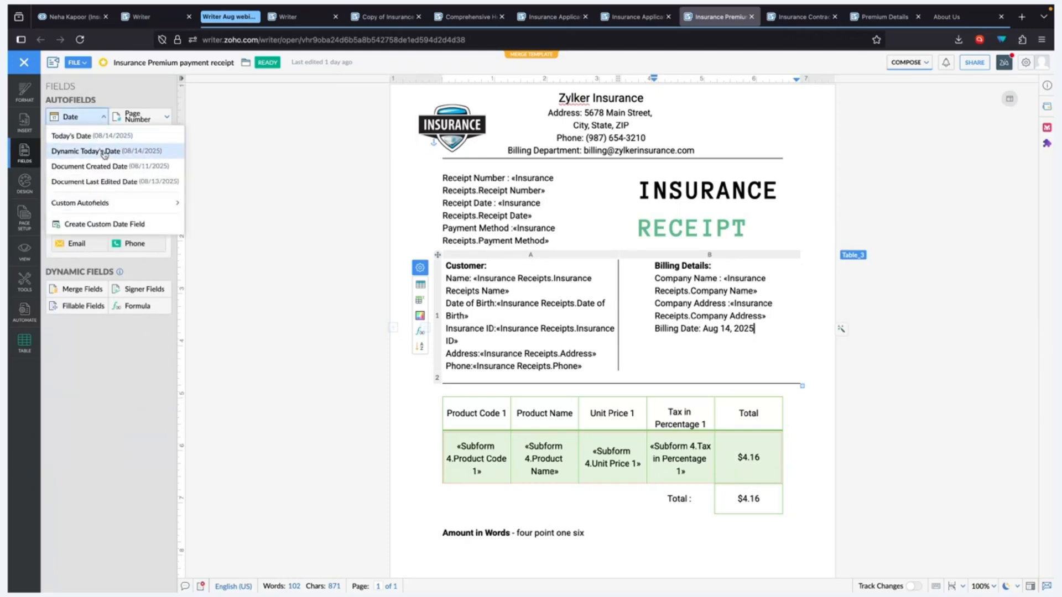
click(121, 99)
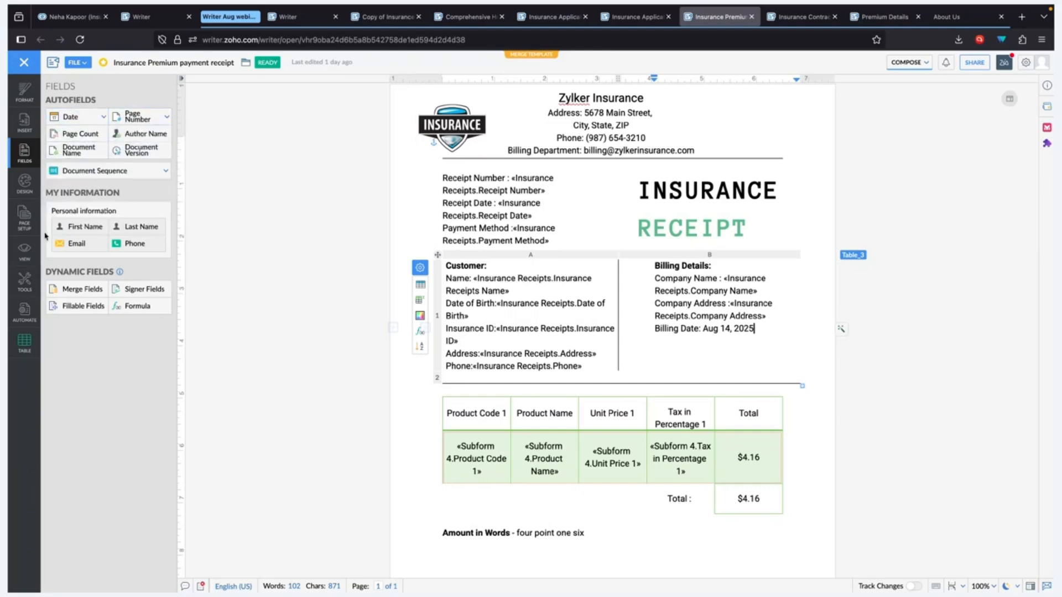
- Review the settings for creating a new document sequence and close them without saving
click(110, 175)
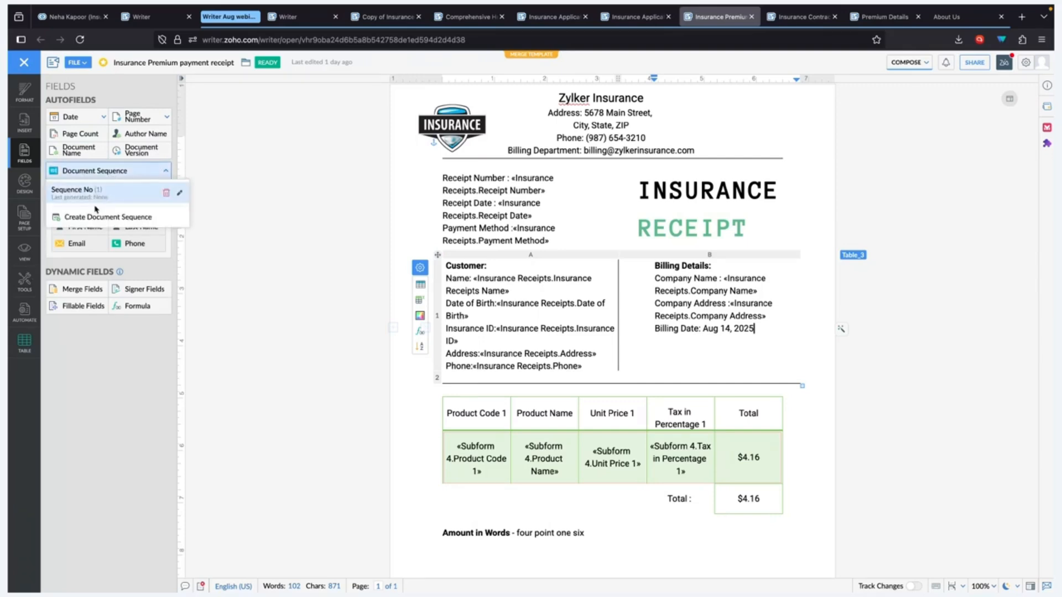
click(94, 217)
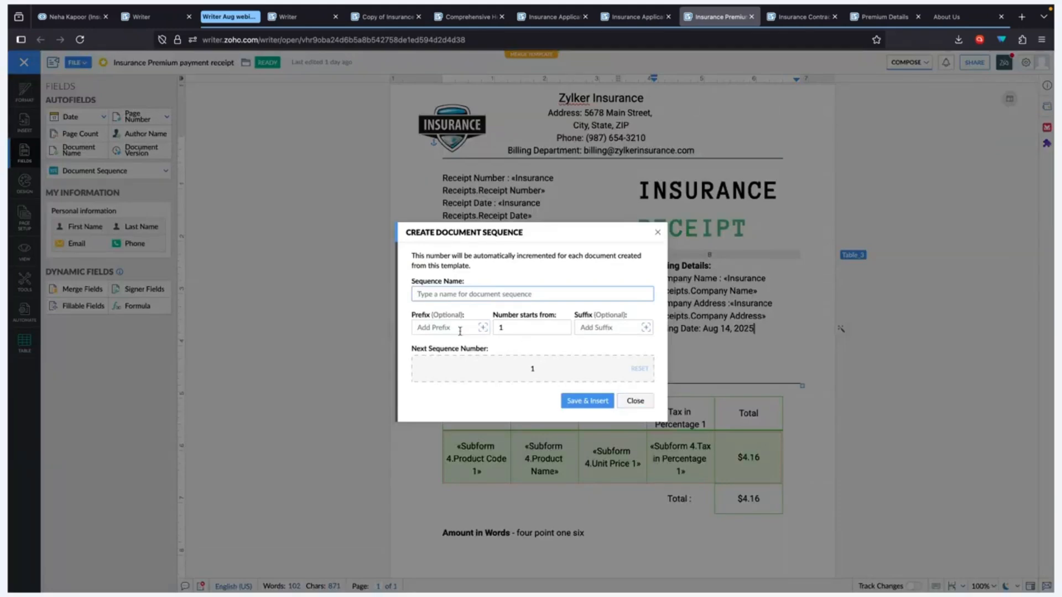
click(633, 401)
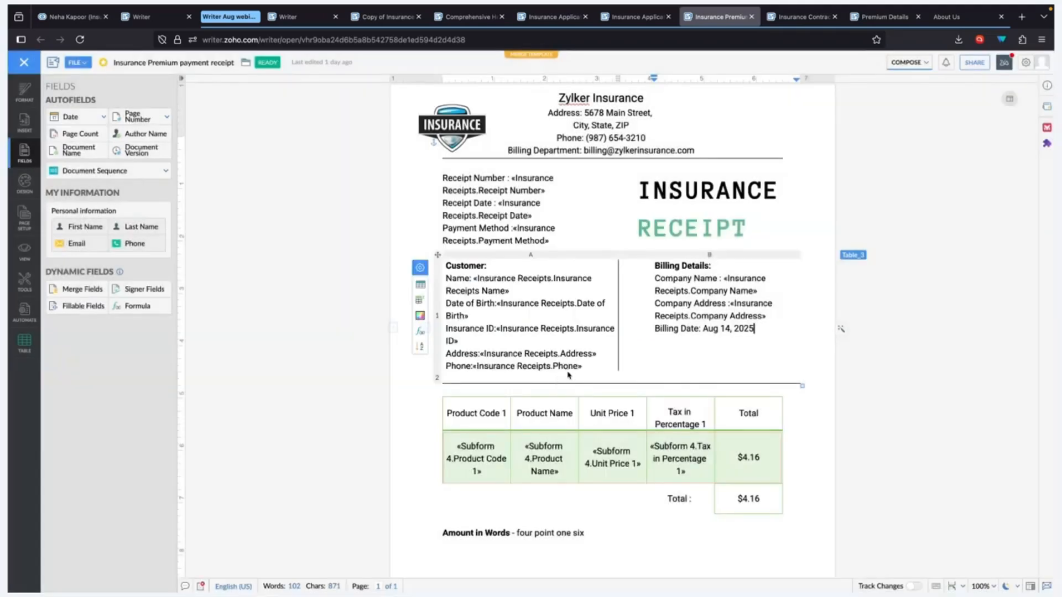
- Inspect the product table's merge fields and the formula behind the product row's Total cell
scroll(568, 375, down, 2)
click(527, 354)
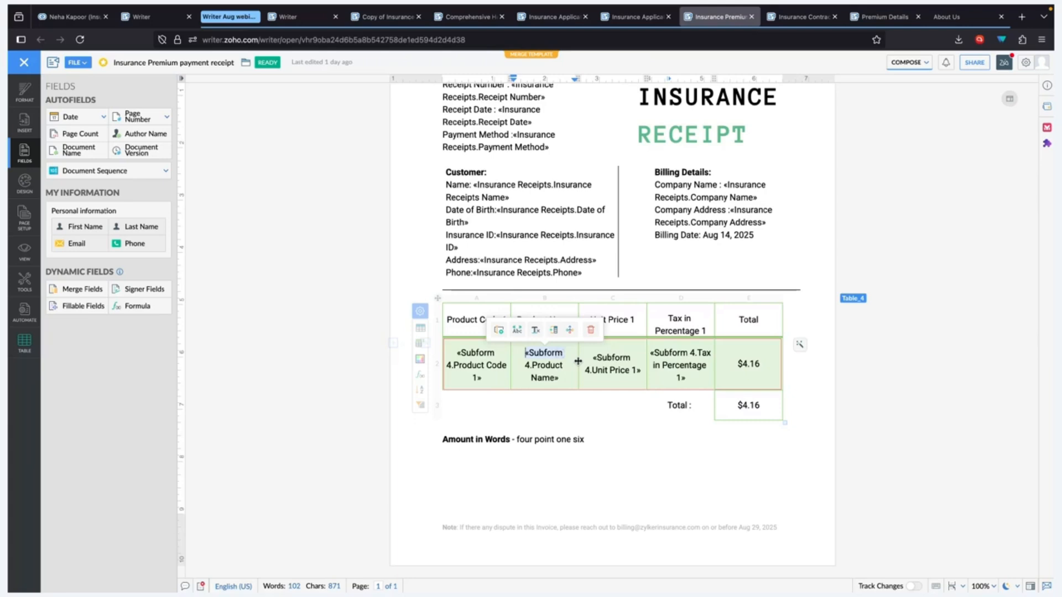
click(757, 365)
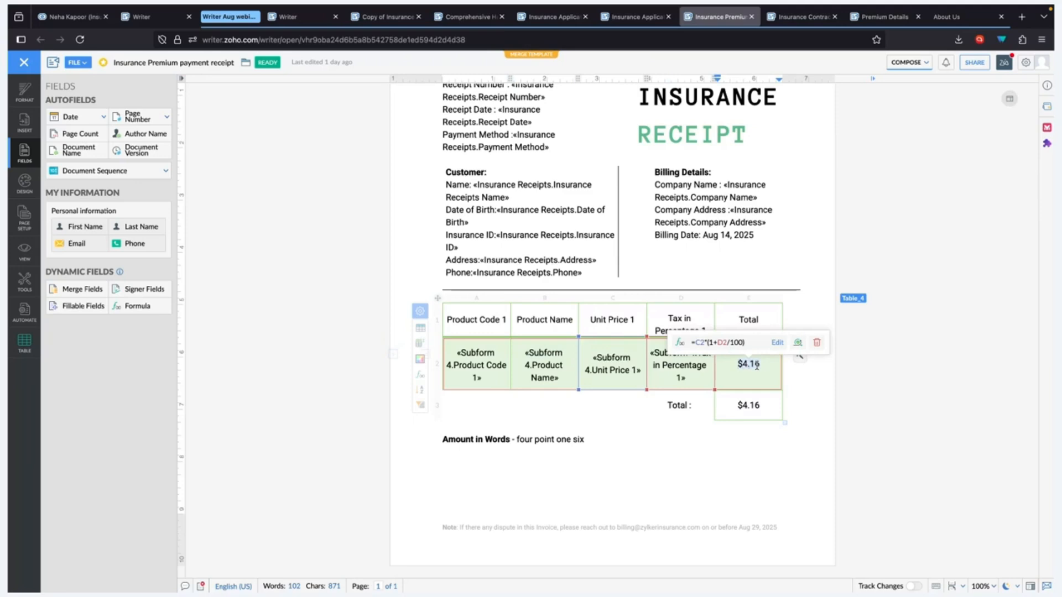
click(627, 335)
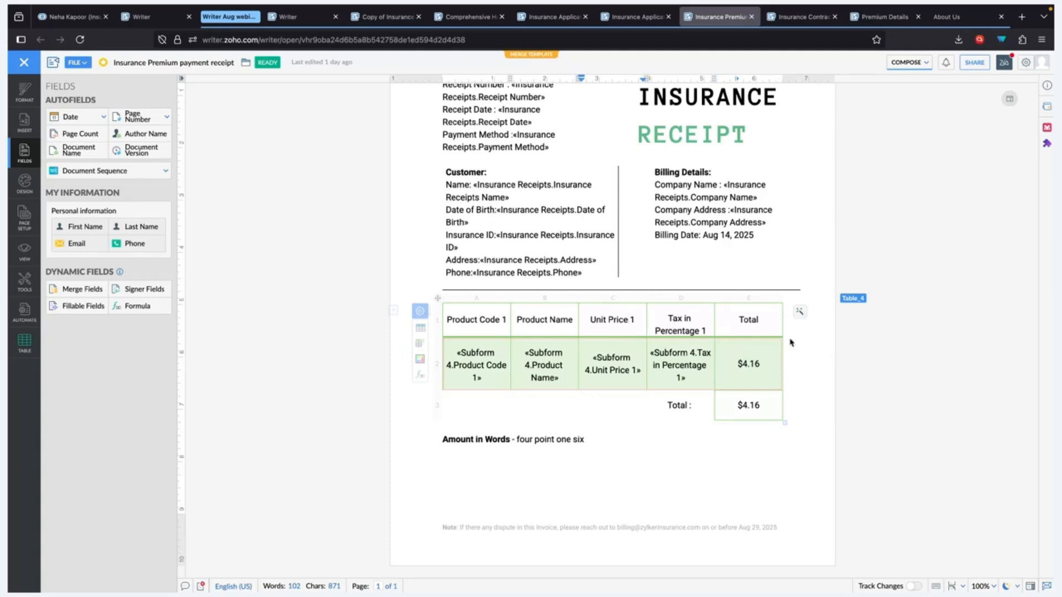
click(752, 365)
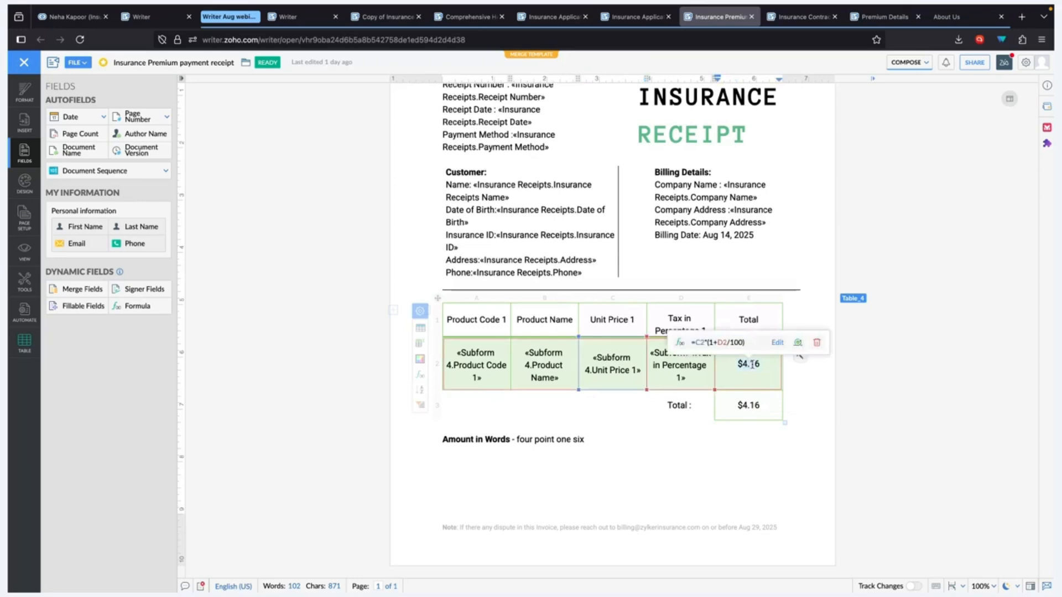
- Examine the product row Total's formula and its available number formats, leaving the formula editor without changes
click(777, 343)
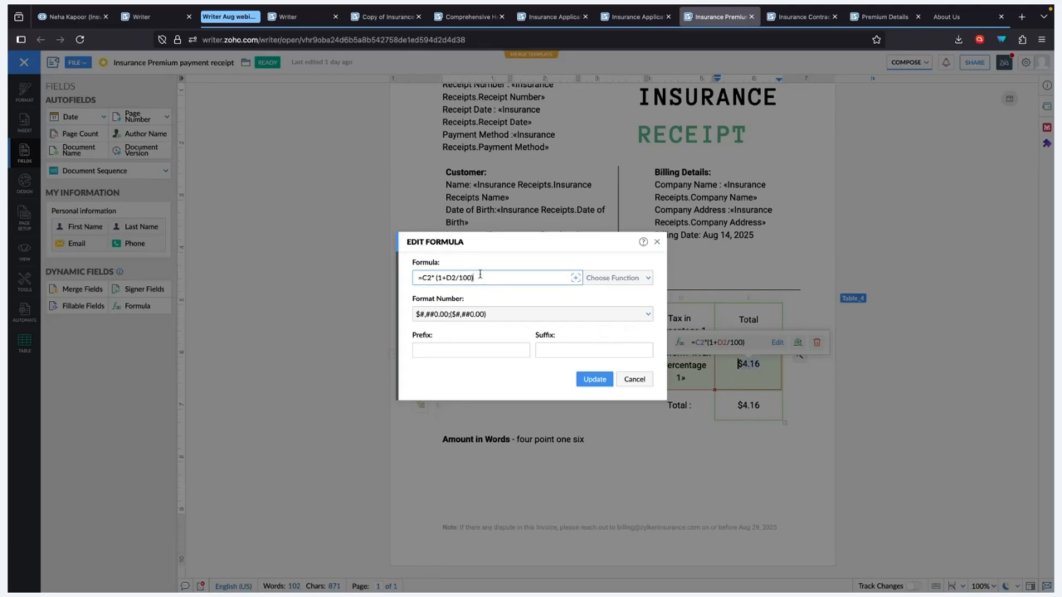
drag(480, 247, 627, 240)
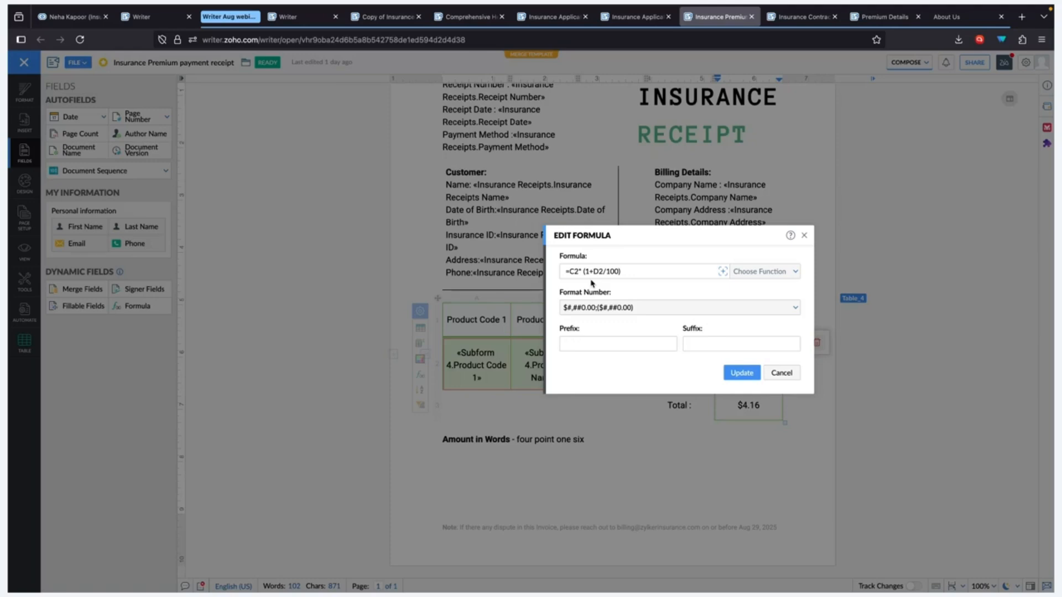
click(604, 309)
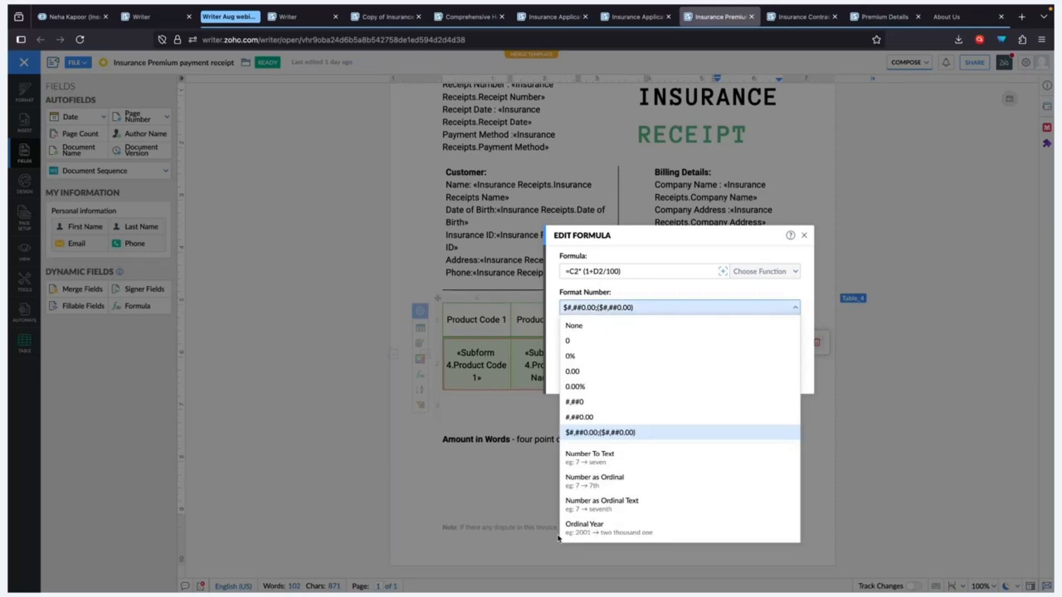
click(652, 282)
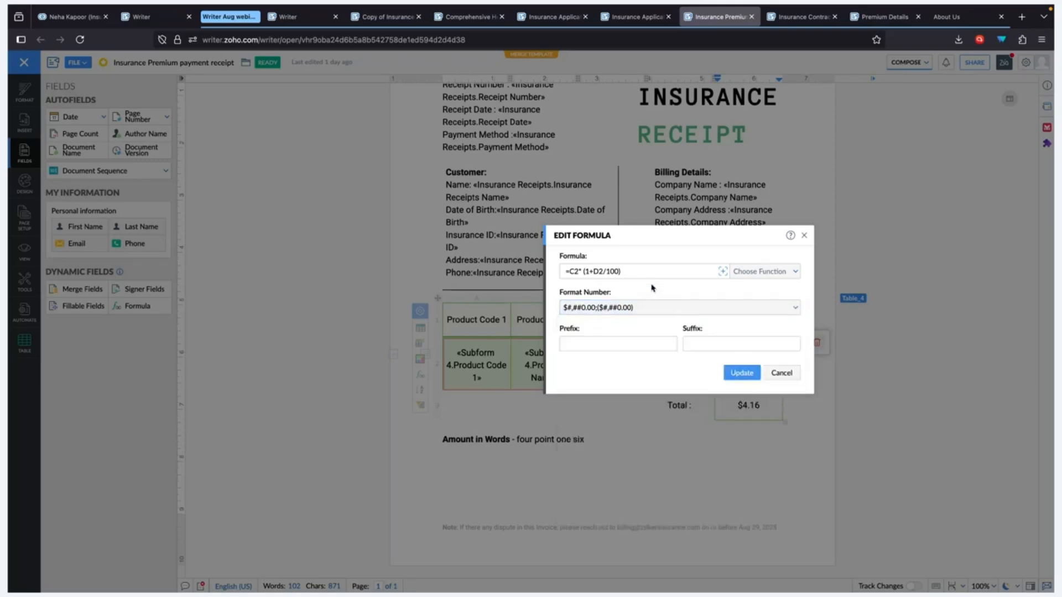
click(791, 382)
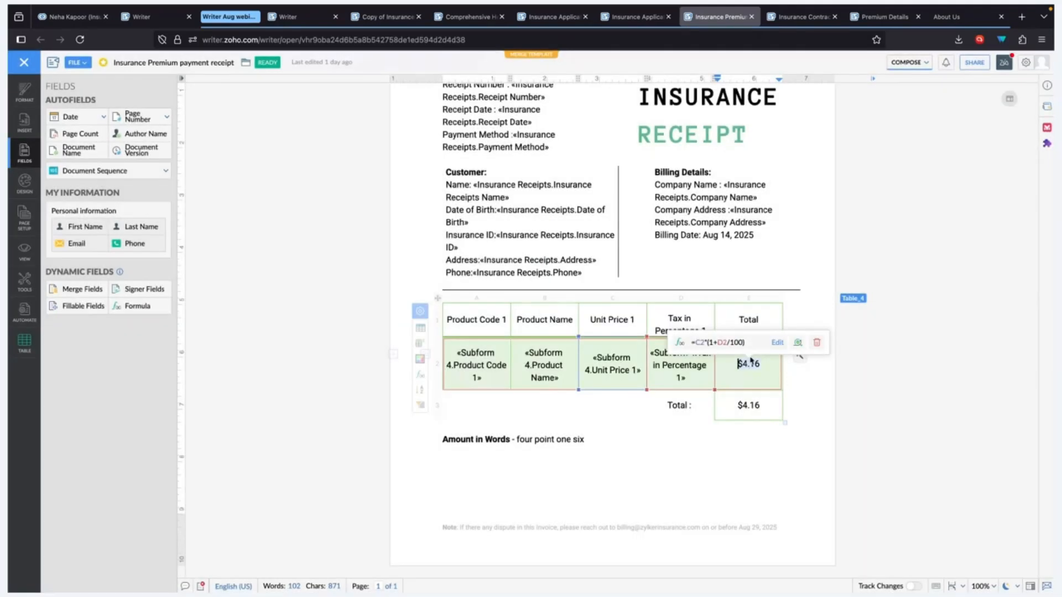
- Inspect the grand total's formula and the Amount in Words formula with its number format, without changing either
click(749, 404)
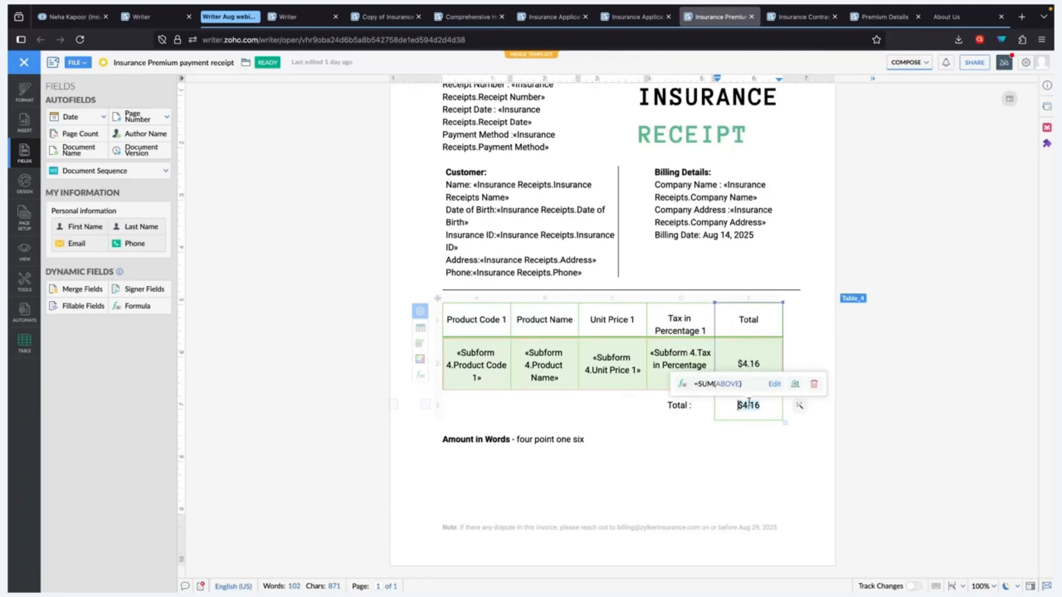
click(530, 441)
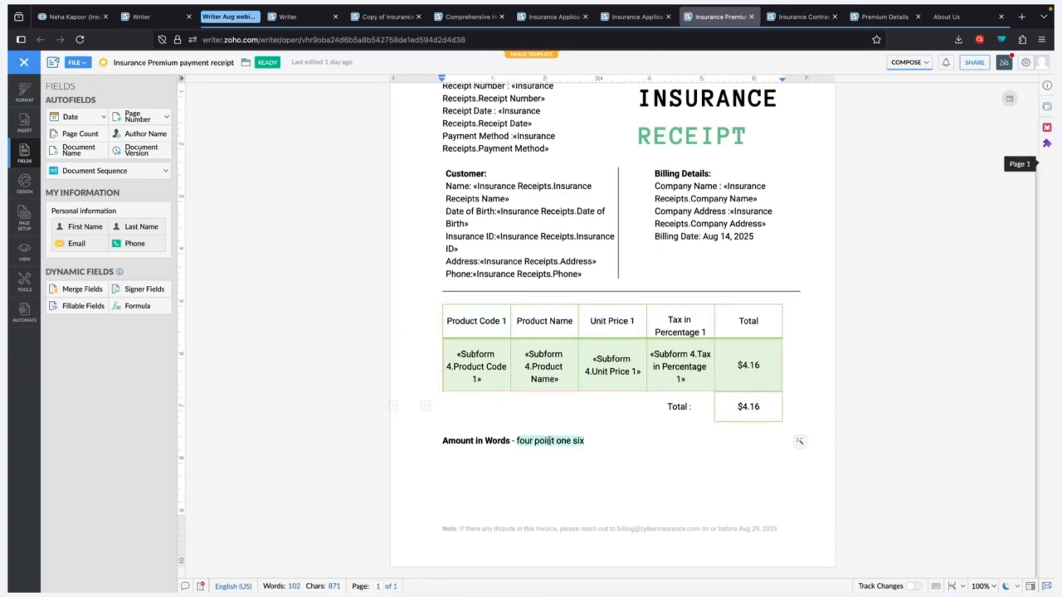
click(575, 419)
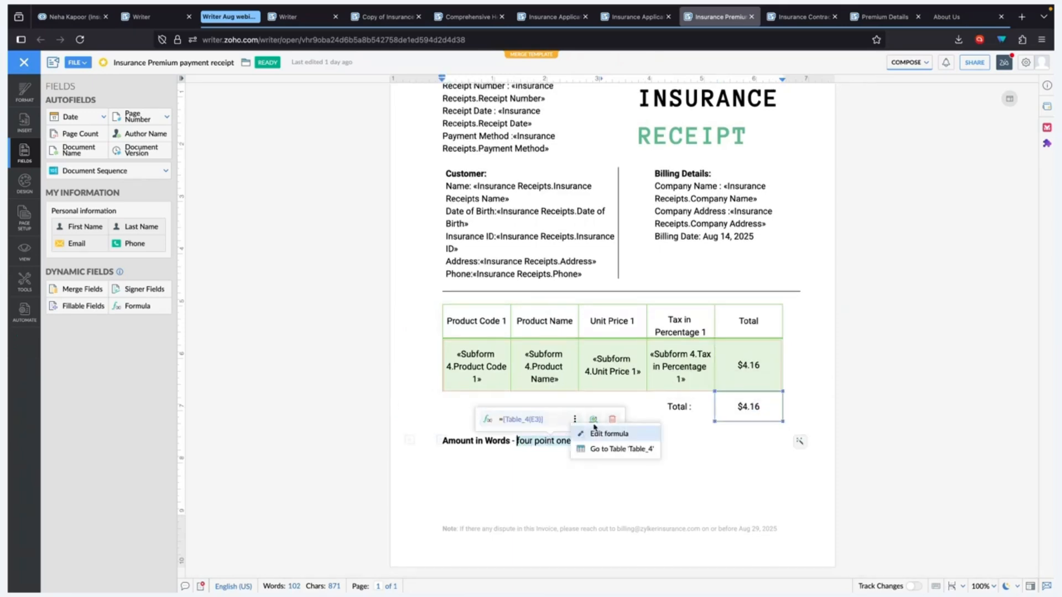
click(626, 440)
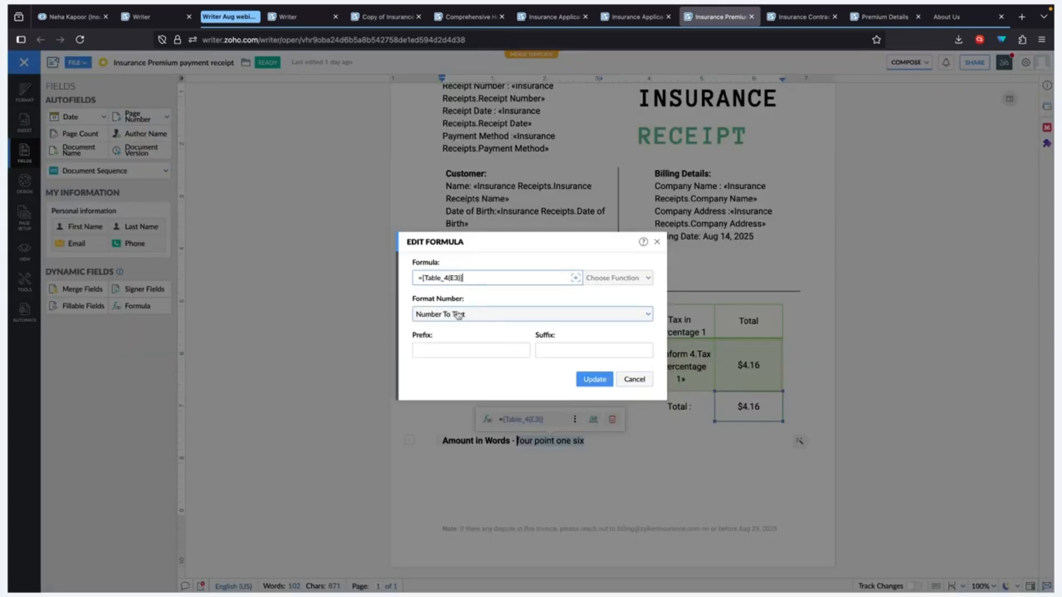
click(635, 380)
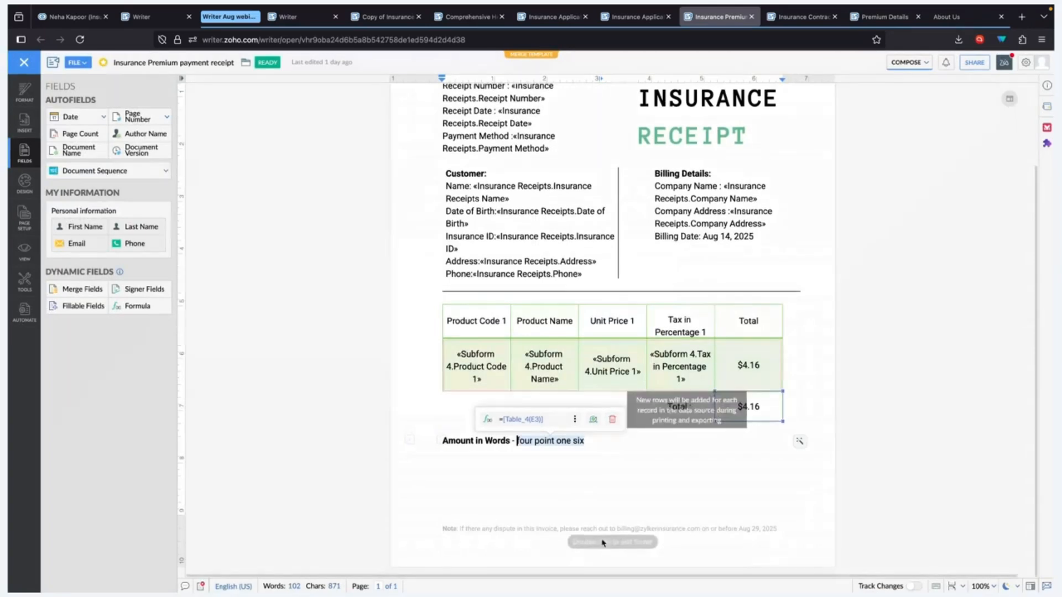
- Review the date autofield settings for the dispute deadline in the footer note and exit the footer without changes
double_click(603, 541)
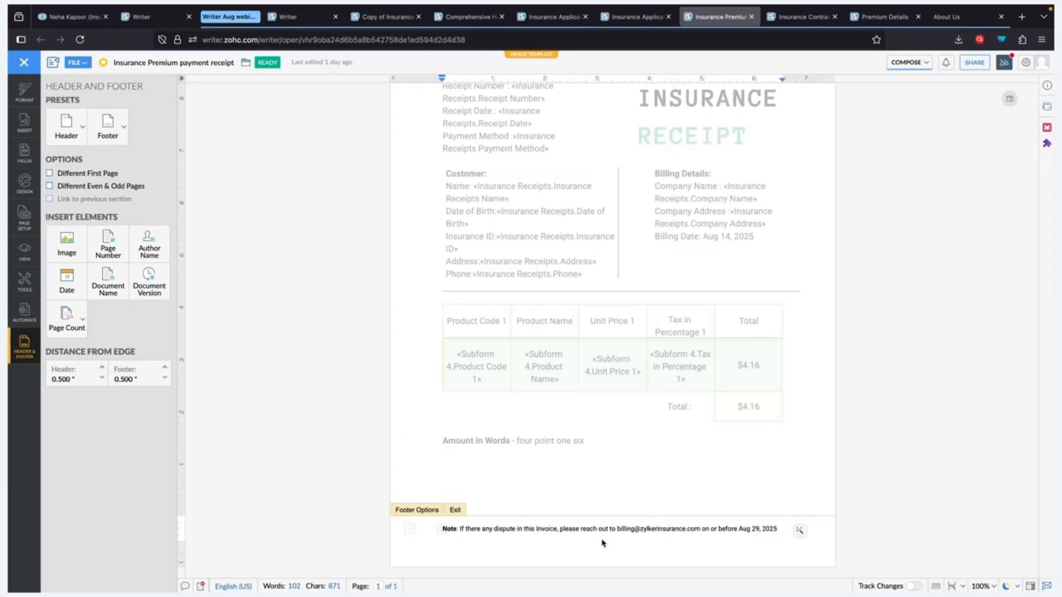
click(763, 530)
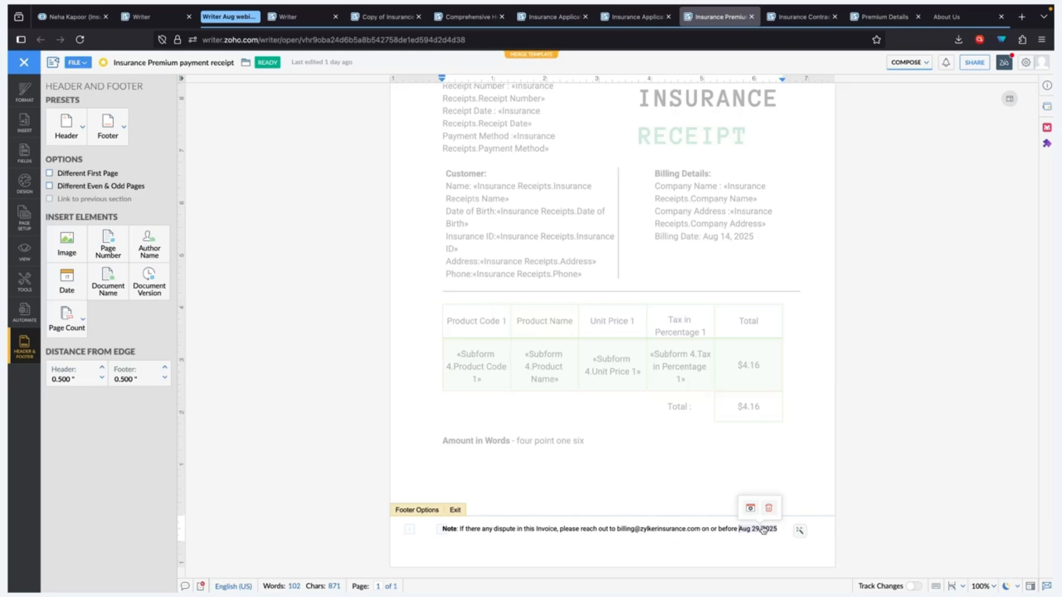
click(750, 507)
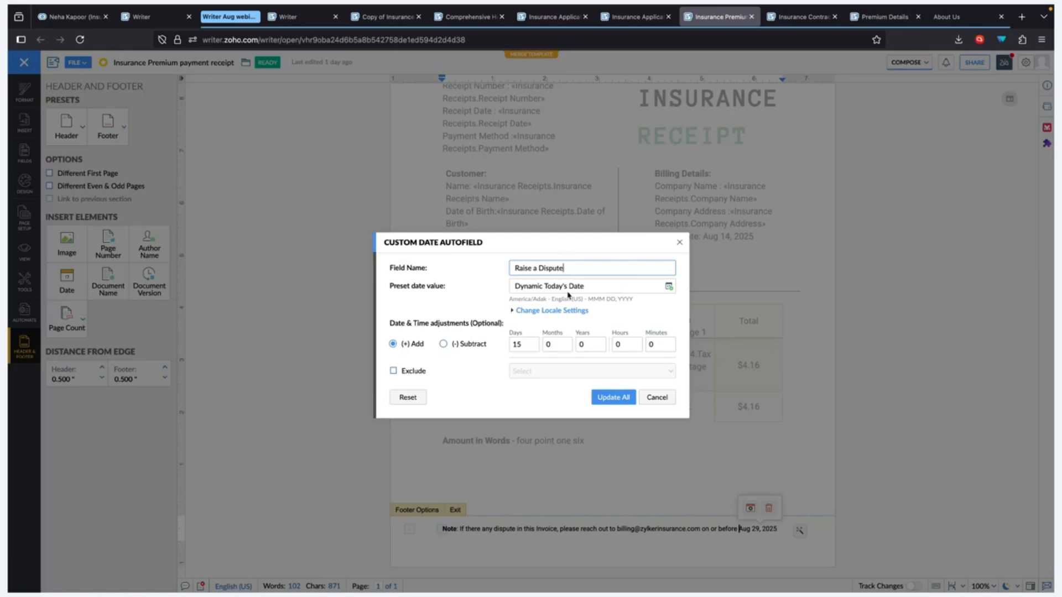
click(531, 344)
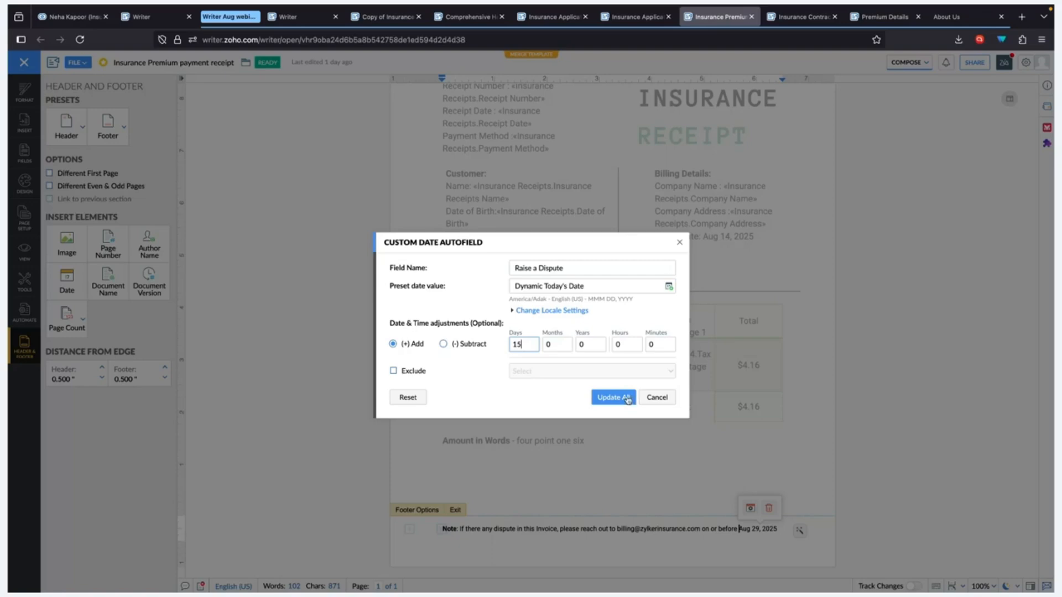
click(664, 404)
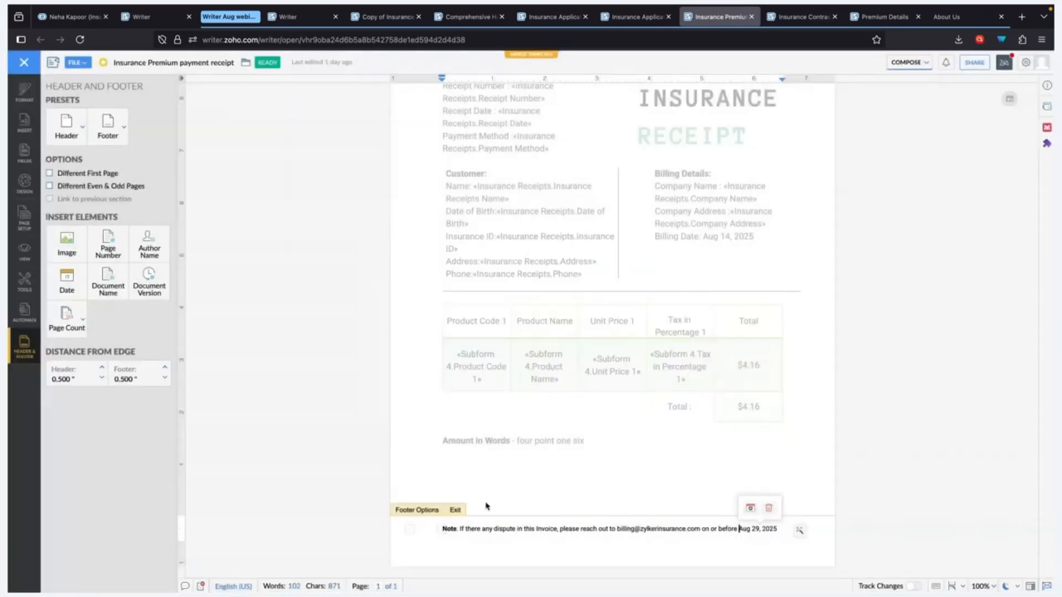
click(457, 510)
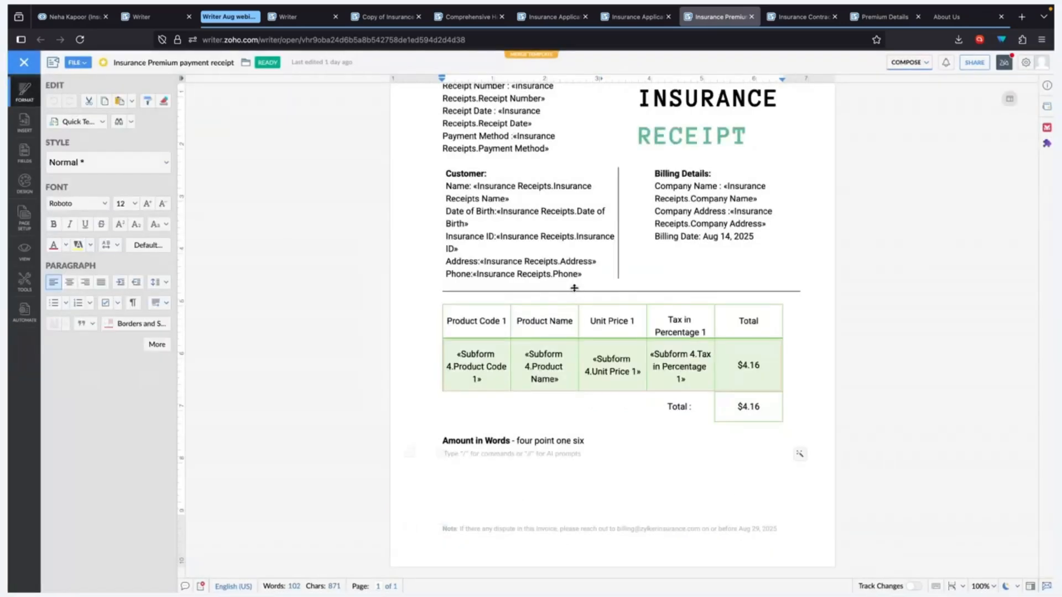
- Review the template's merge configuration, from the data source and fields to the merge output, test and finish settings
scroll(574, 287, up, 2)
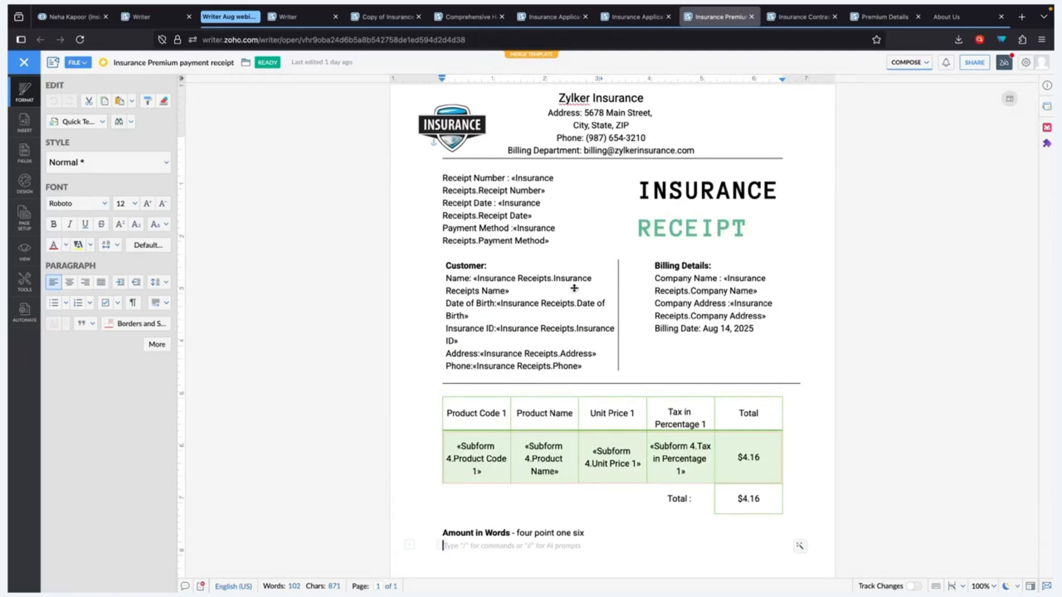
click(25, 318)
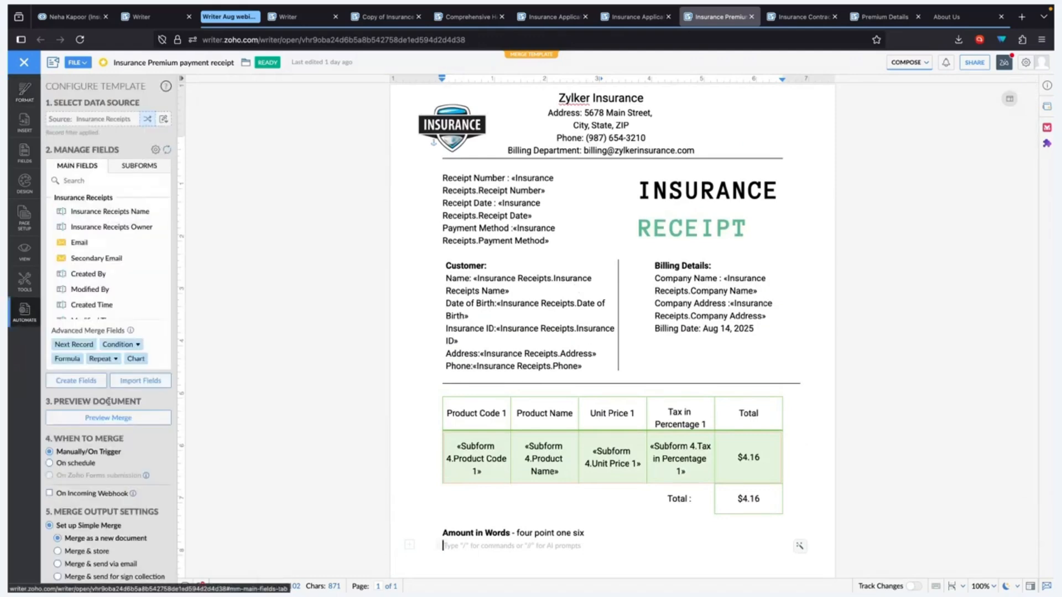
scroll(109, 404, down, 2)
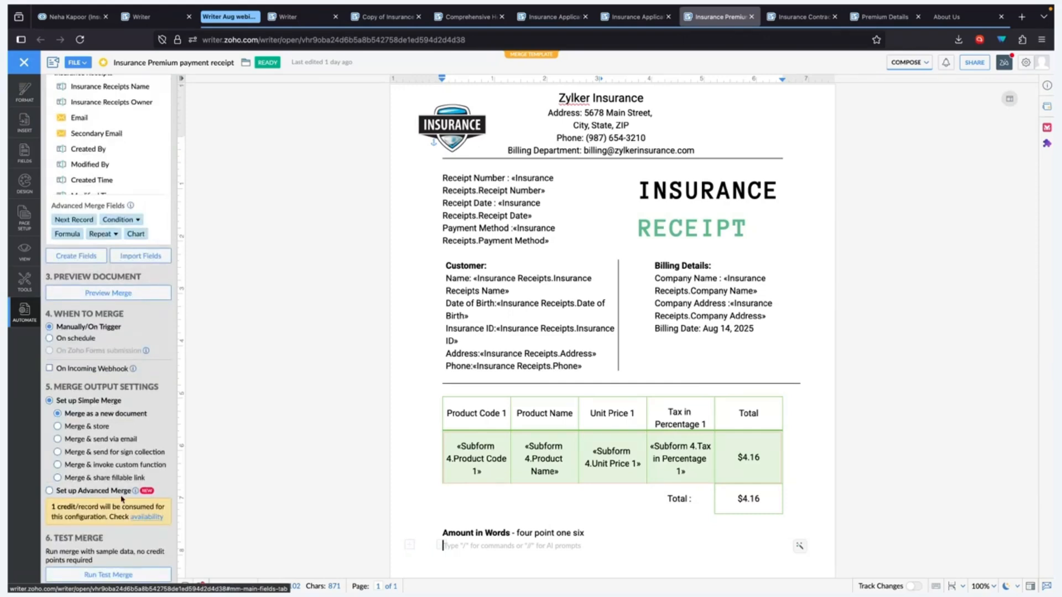
scroll(134, 499, down, 1)
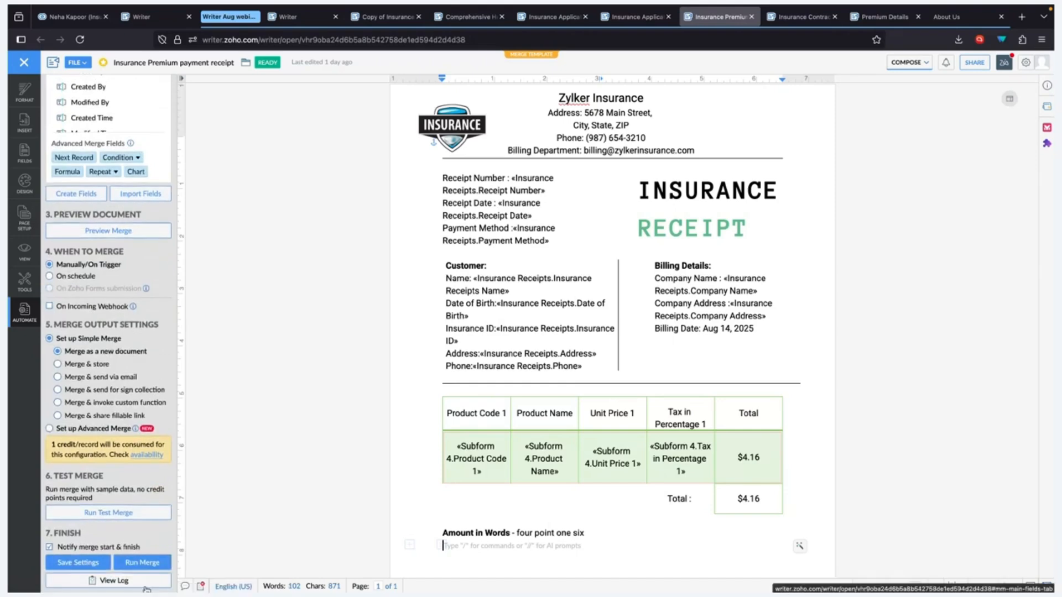
scroll(154, 554, up, 3)
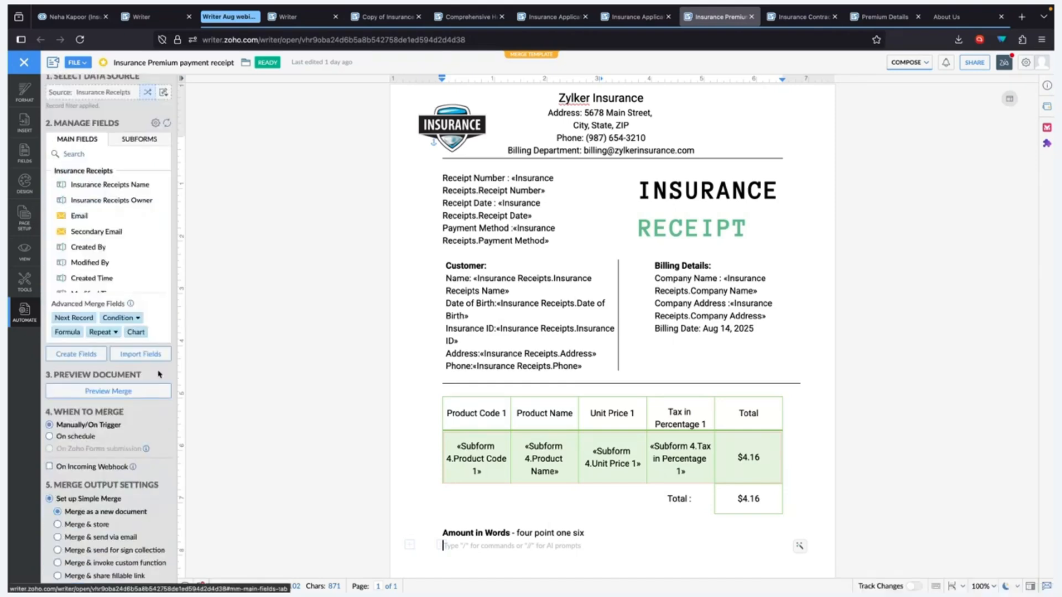
- Check the record filter option of the Insurance Receipts data source and leave it without changes
click(147, 119)
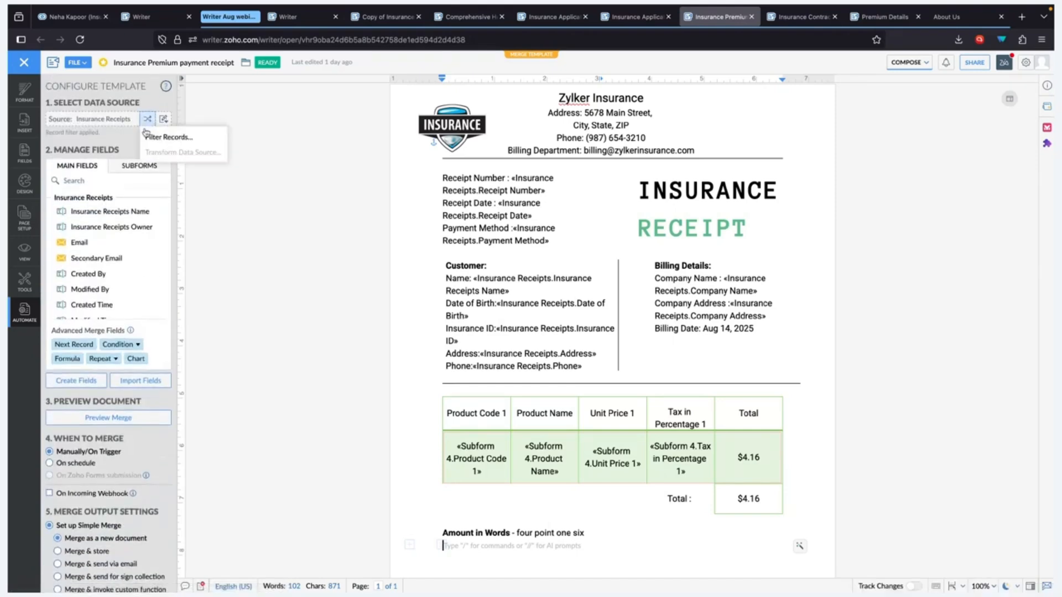
click(177, 139)
click(490, 395)
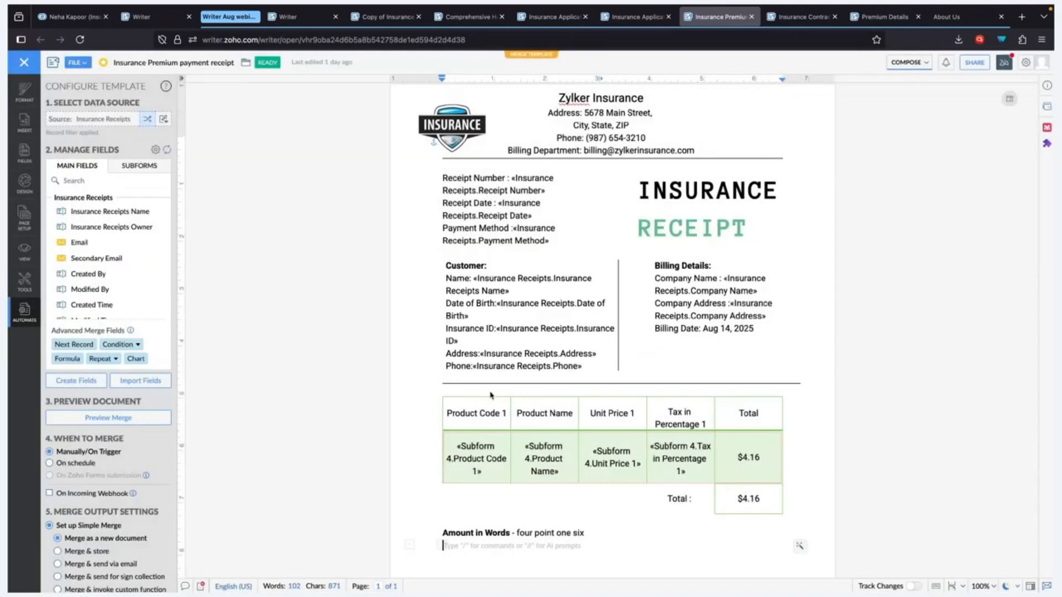
- Run the merge with the template's current settings, producing the receipt as a new document
scroll(141, 464, down, 5)
click(145, 564)
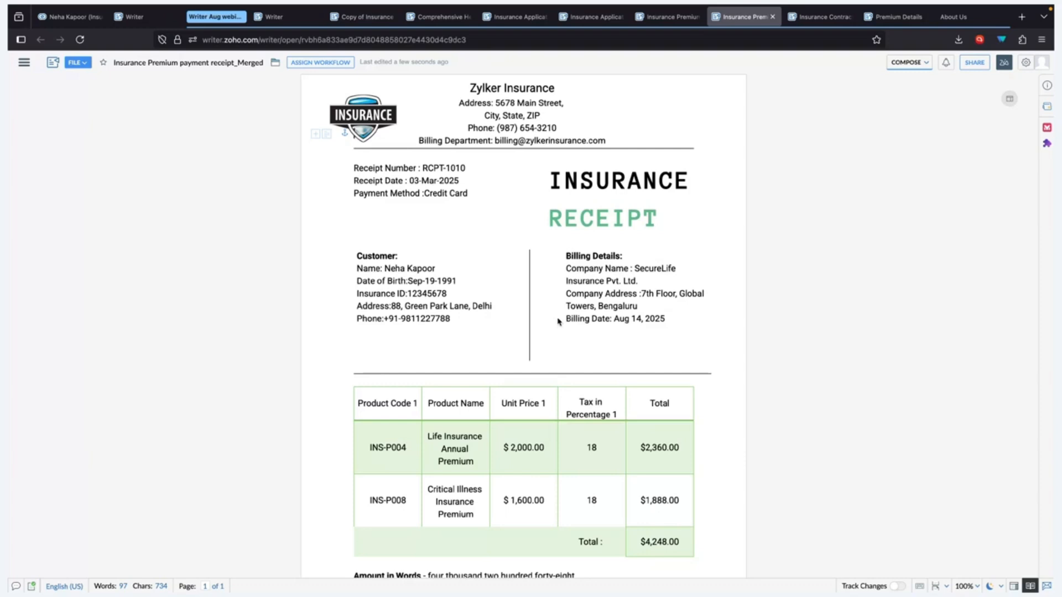
- Review the merged receipt's product rows, totals, Amount in Words formula and footer note, then close the document to return to the template
scroll(563, 409, down, 2)
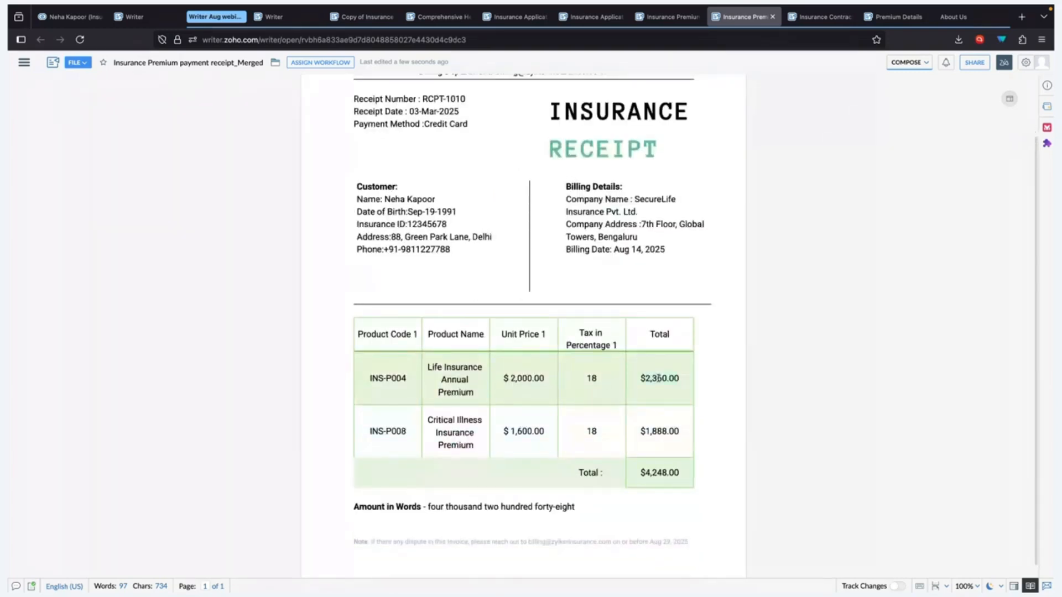
scroll(660, 471, up, 1)
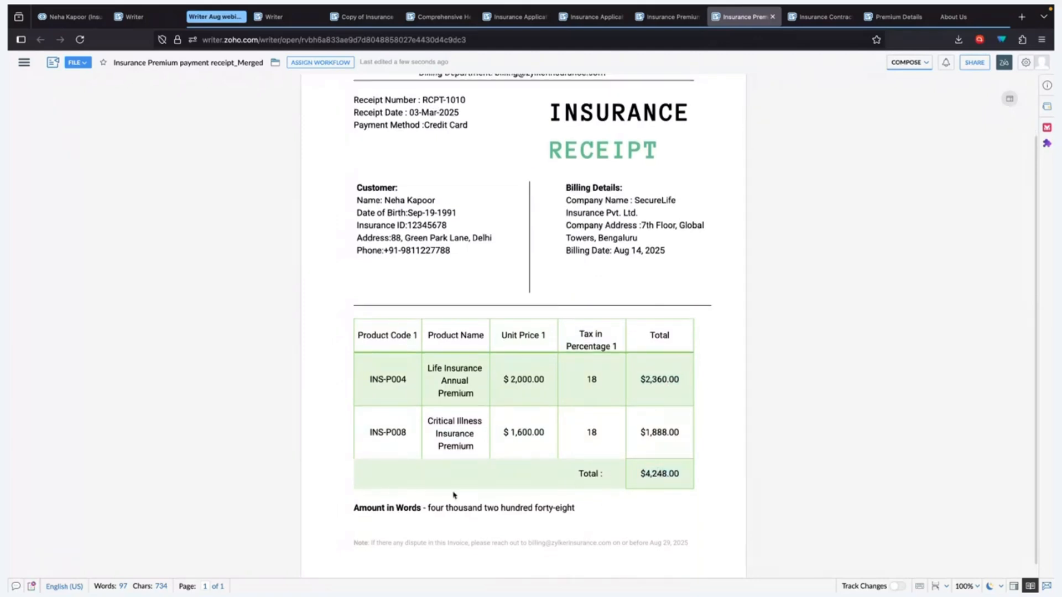
click(431, 508)
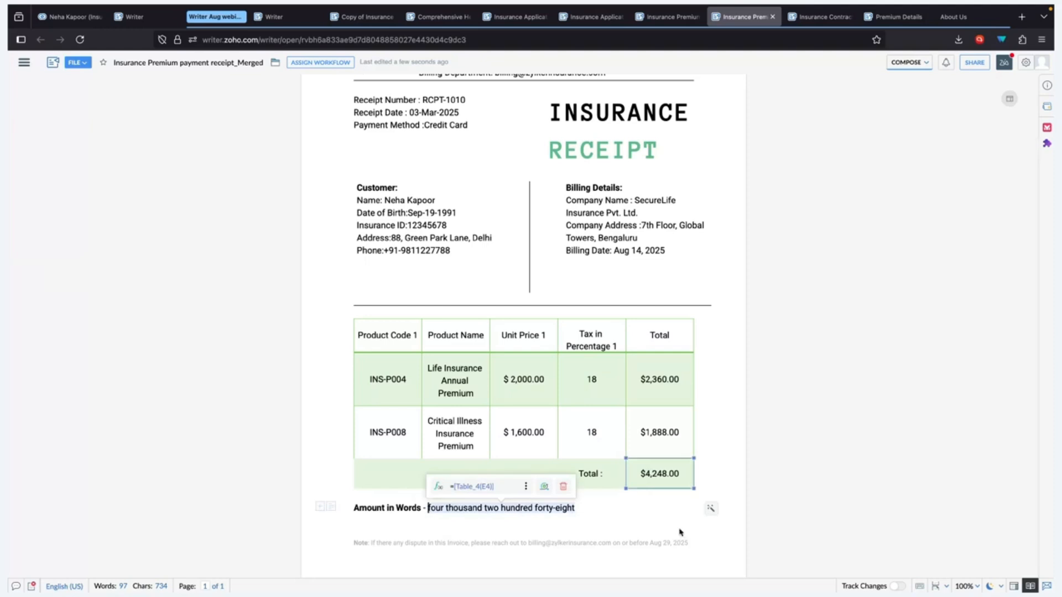
scroll(672, 515, up, 2)
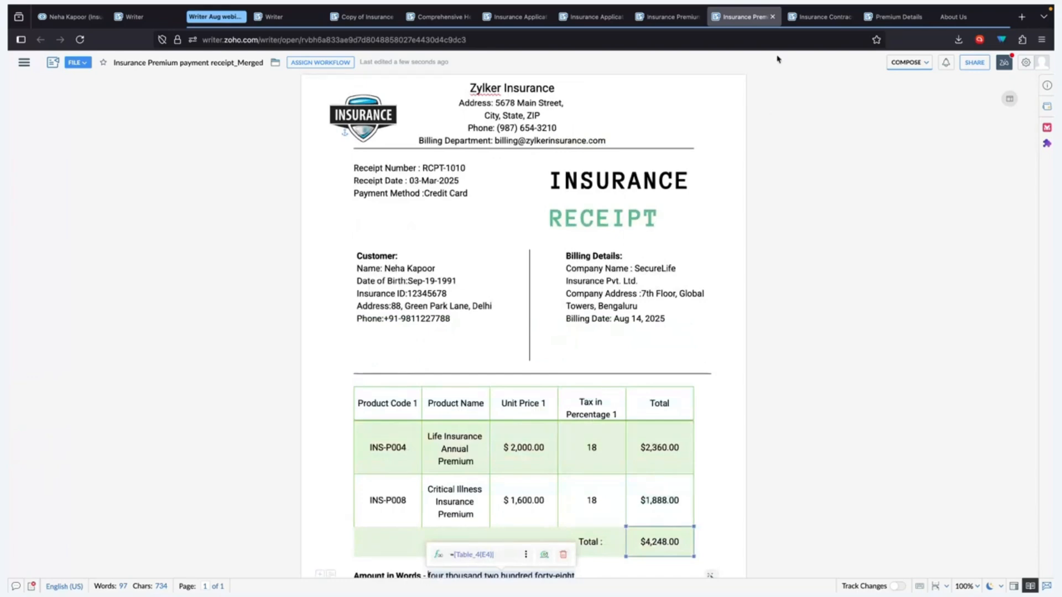
click(773, 20)
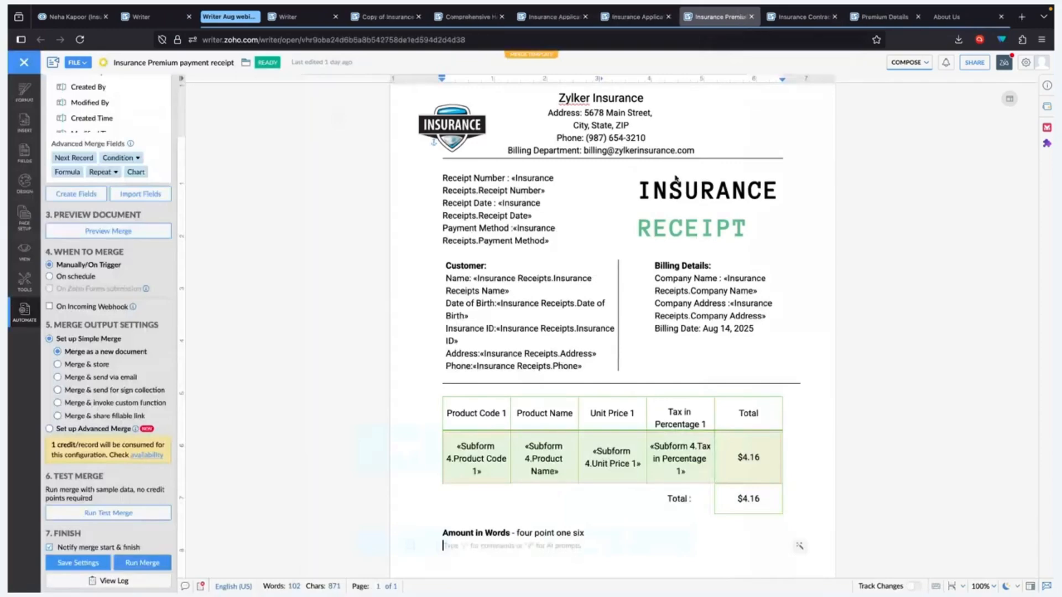